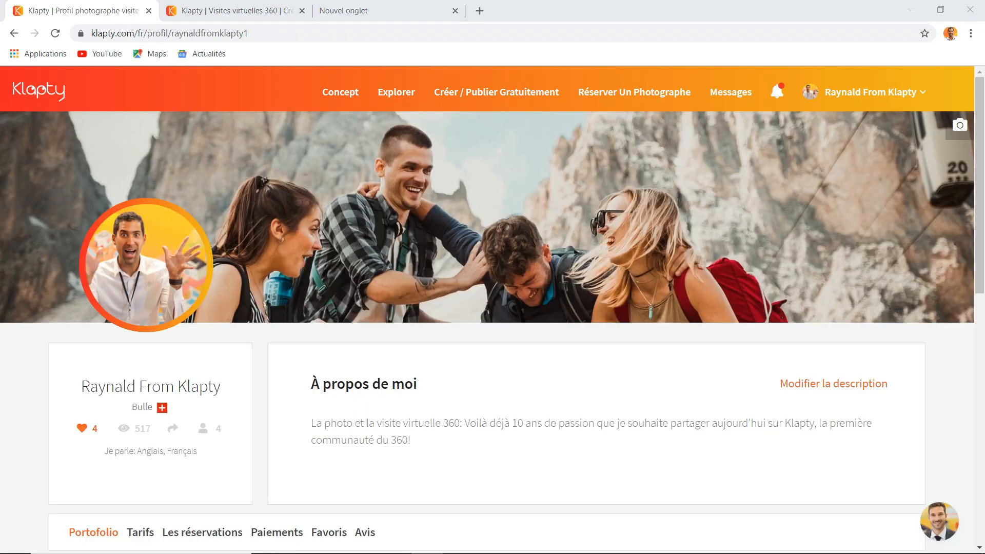
- From the profile's portfolio, open the "Bali Tropc Resort & SPA" tour for editing and continue past its details to the 360 views
{"action": "left_click", "coordinate": [851, 93]}
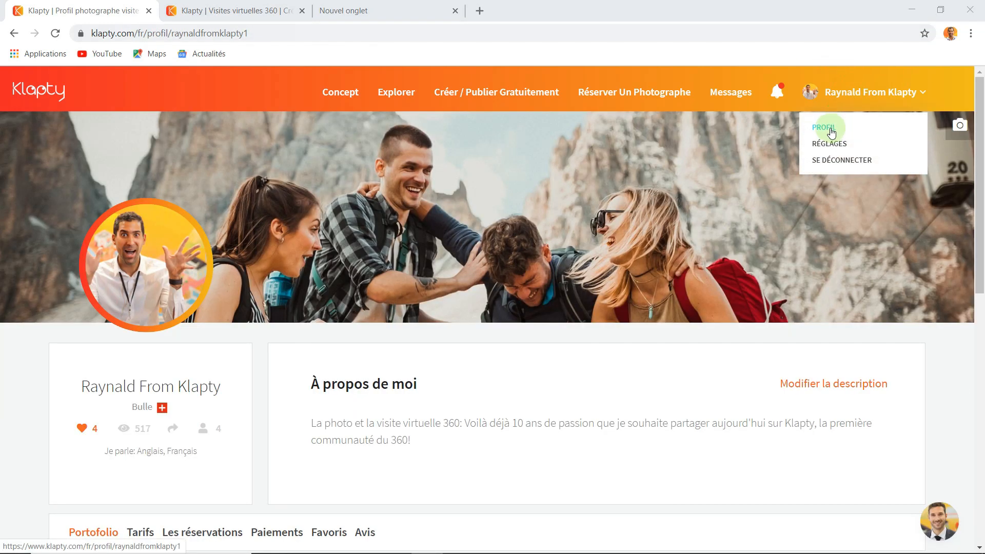
{"action": "left_click", "coordinate": [831, 128]}
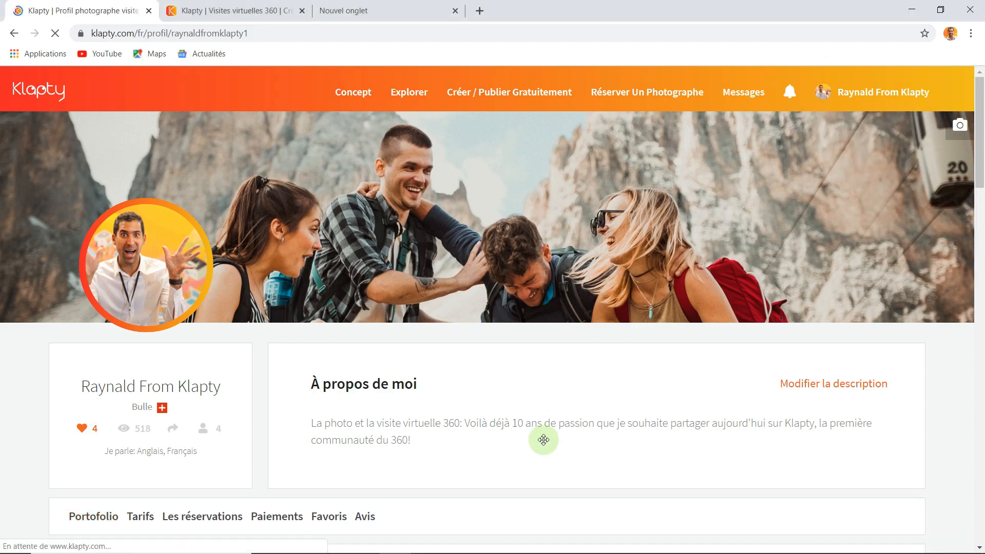
{"action": "scroll", "coordinate": [219, 415], "scroll_direction": "down", "scroll_amount": 1}
{"action": "scroll", "coordinate": [220, 416], "scroll_direction": "down", "scroll_amount": 7}
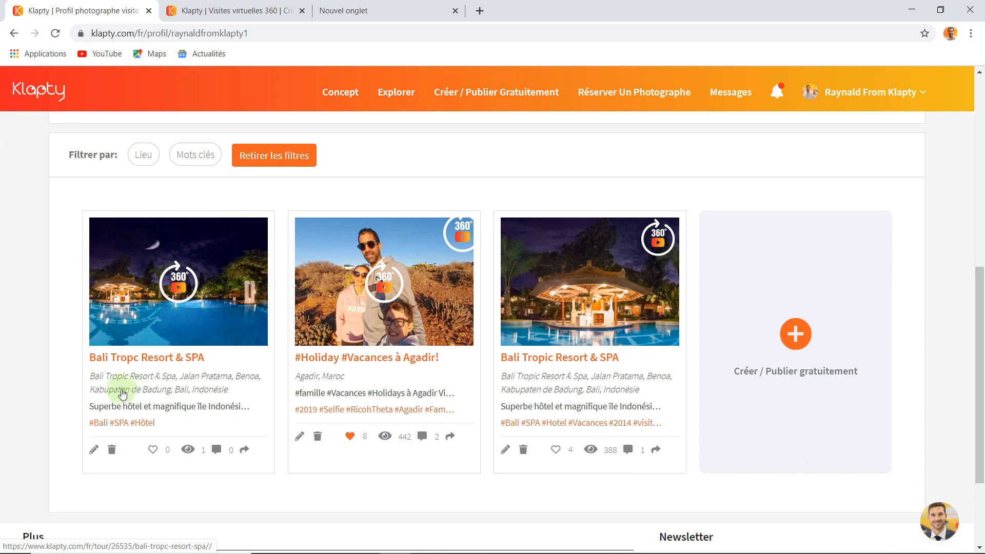
{"action": "left_click", "coordinate": [93, 452]}
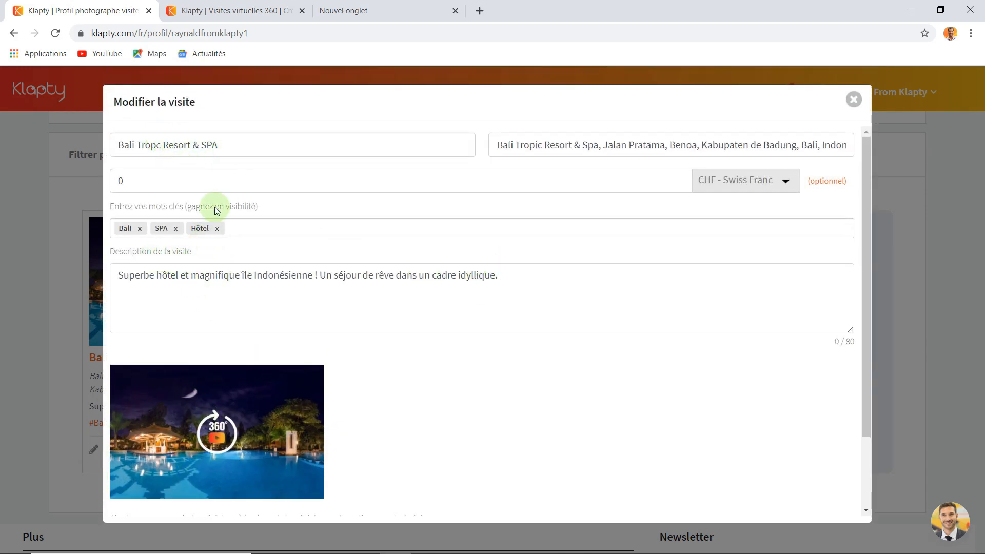
{"action": "scroll", "coordinate": [554, 252], "scroll_direction": "down", "scroll_amount": 2}
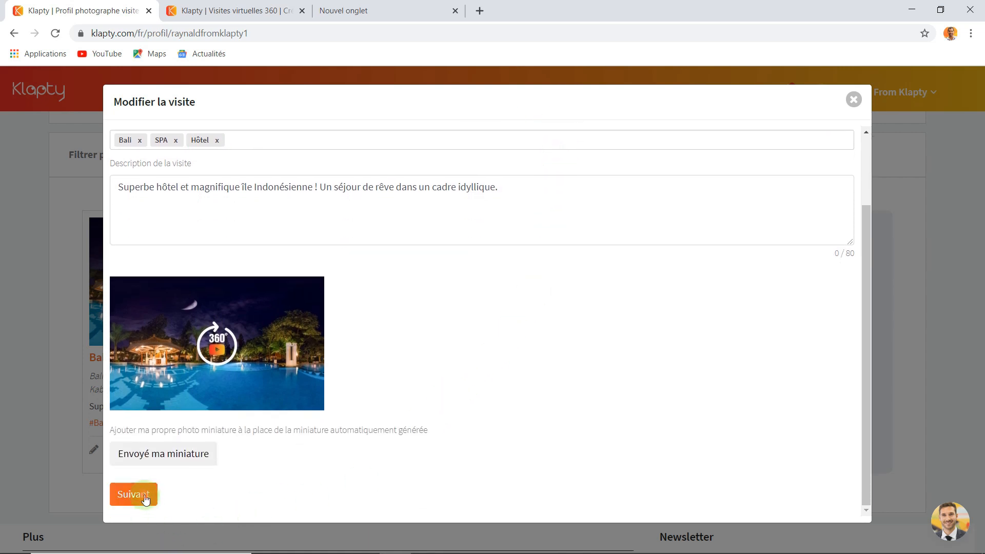
{"action": "left_click", "coordinate": [146, 498]}
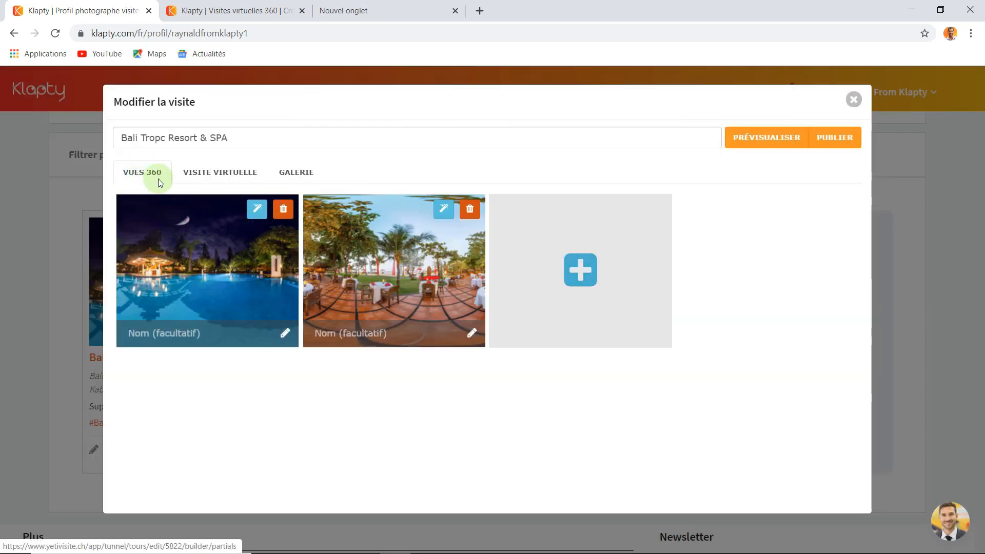
- Name the night pool view "Piscine" and the beachside dining view "Restaurant"
{"action": "left_click", "coordinate": [202, 334]}
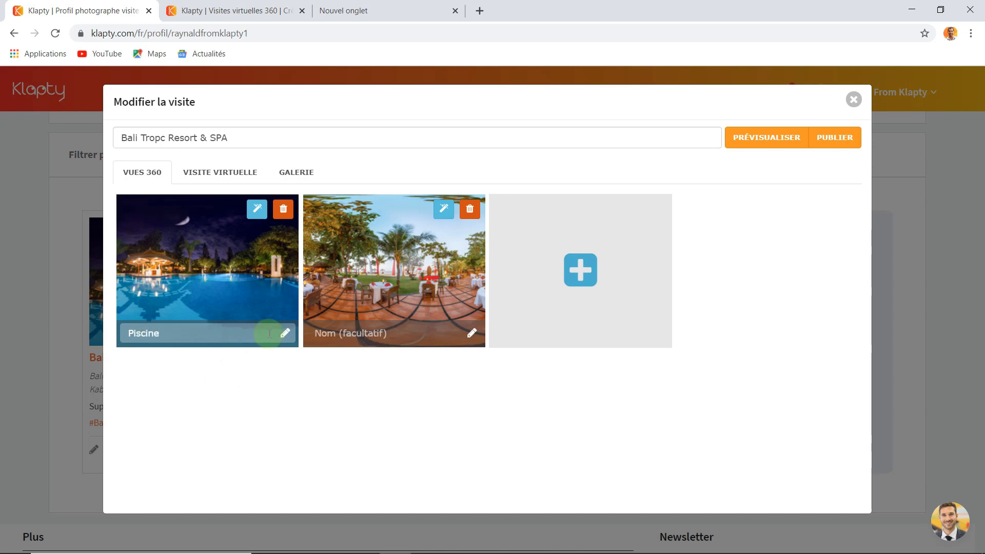
{"action": "left_click", "coordinate": [334, 335]}
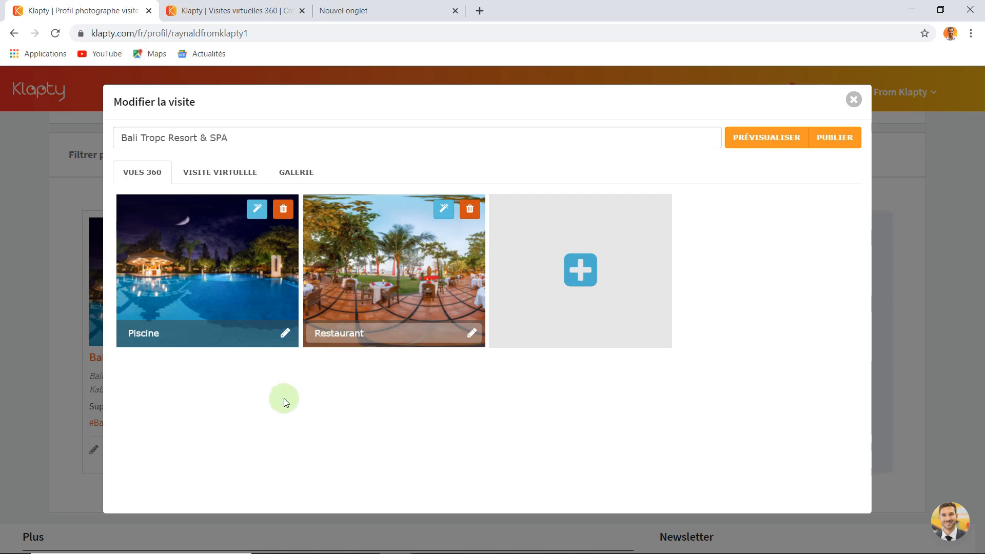
{"action": "left_click", "coordinate": [290, 427]}
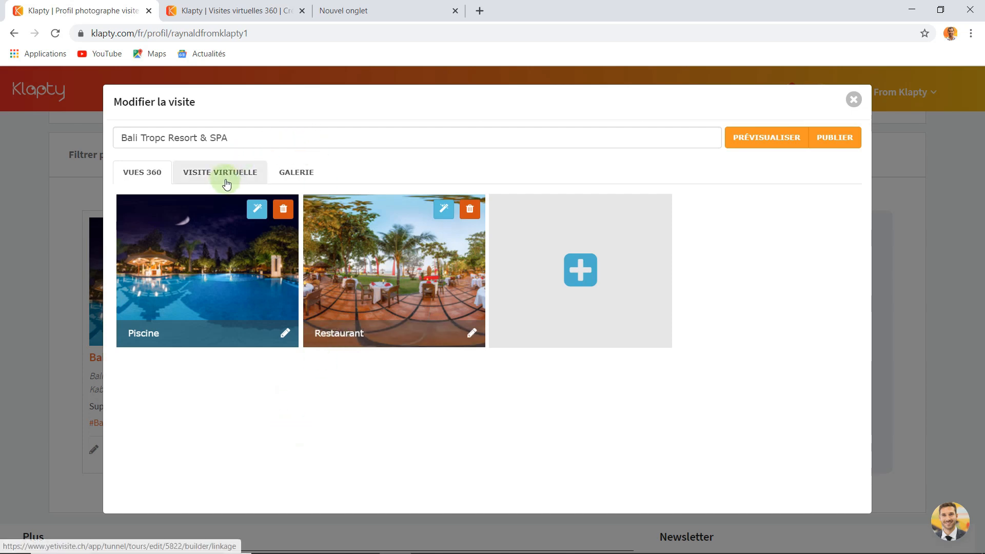
- Retouch the Piscine view with exposure 13, shadows (zones sombres) 32 and saturation 20
{"action": "left_click", "coordinate": [258, 211]}
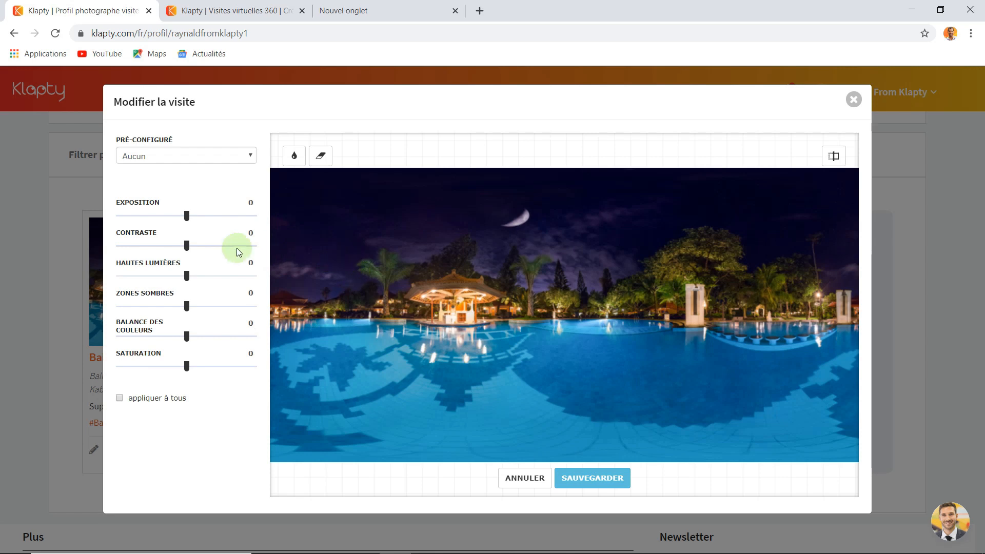
{"action": "left_click_drag", "start_coordinate": [186, 221], "coordinate": [196, 221]}
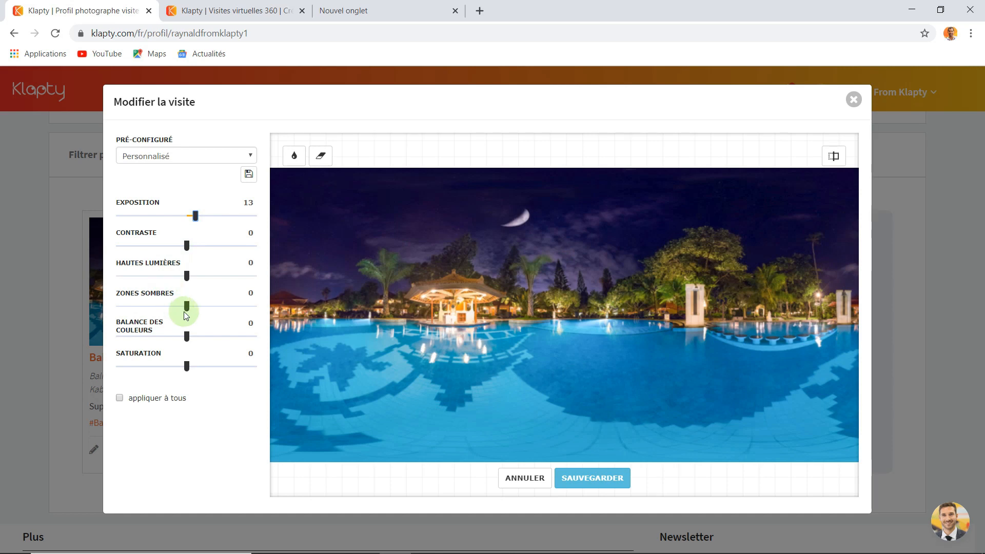
{"action": "left_click_drag", "start_coordinate": [187, 308], "coordinate": [208, 311]}
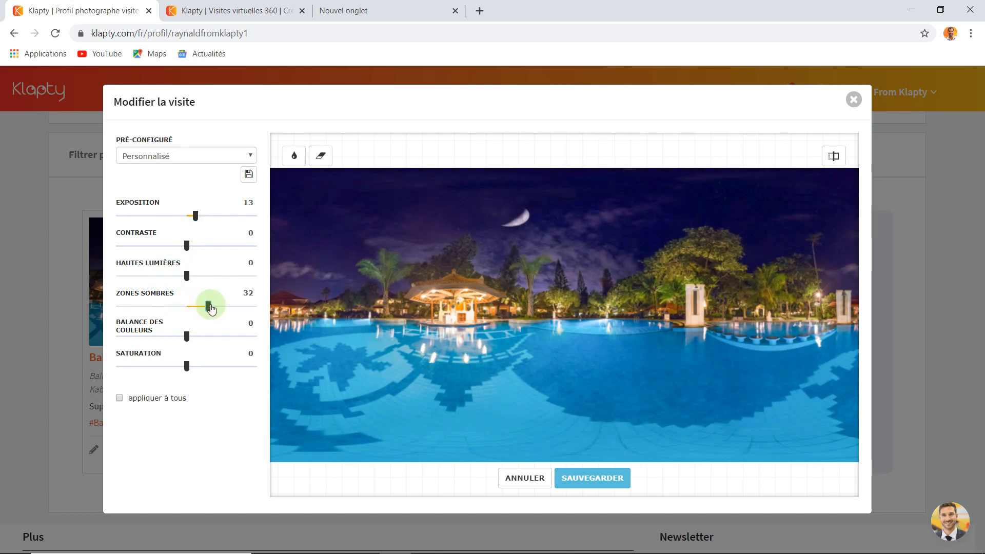
{"action": "left_click", "coordinate": [188, 336]}
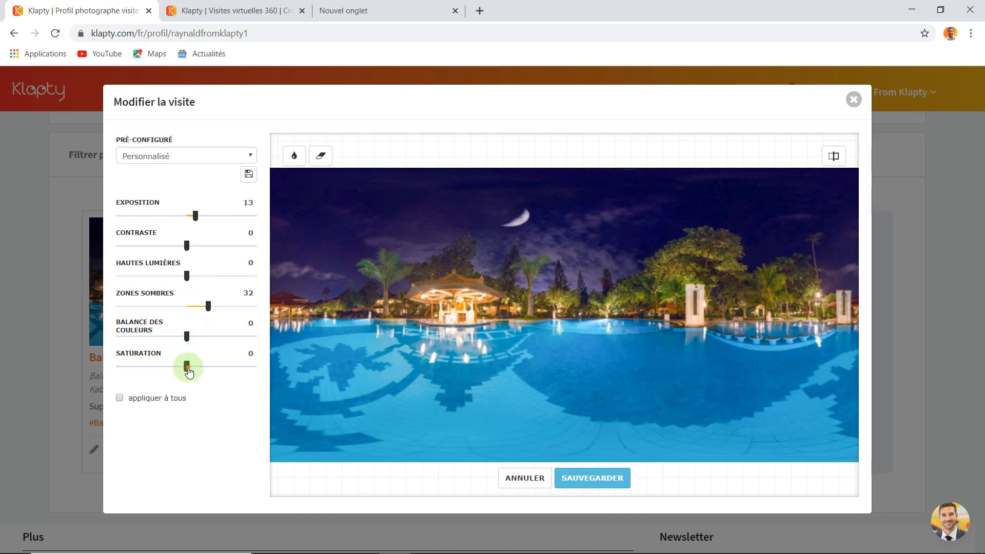
{"action": "left_click_drag", "start_coordinate": [188, 372], "coordinate": [200, 372]}
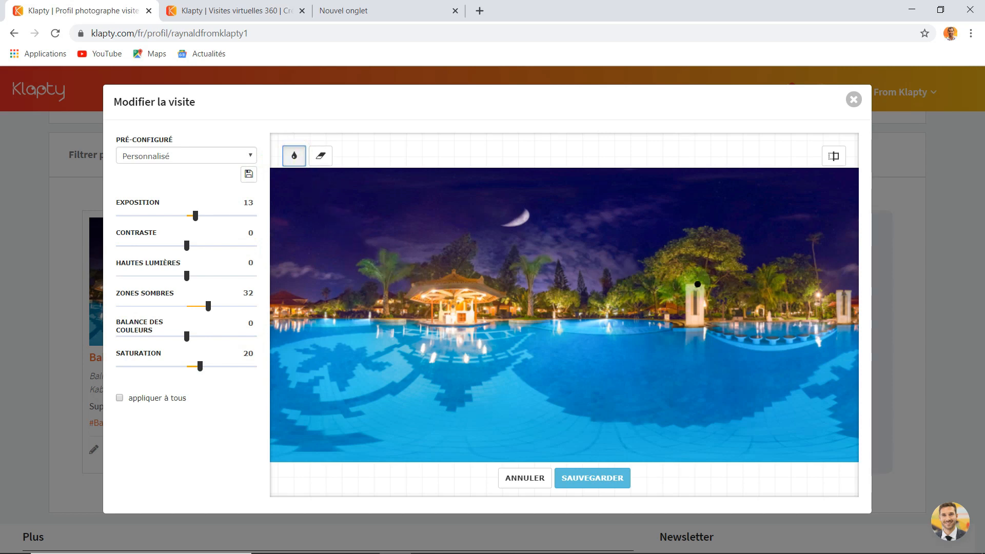
- Blur the white pillar beside the pool in the Piscine view and save the retouched image
{"action": "mouse_move", "coordinate": [697, 282]}
{"action": "left_mouse_down"}
{"action": "mouse_move", "coordinate": [678, 279]}
{"action": "mouse_move", "coordinate": [680, 321]}
{"action": "mouse_move", "coordinate": [708, 308]}
{"action": "mouse_move", "coordinate": [699, 286]}
{"action": "mouse_move", "coordinate": [696, 298]}
{"action": "left_mouse_up"}
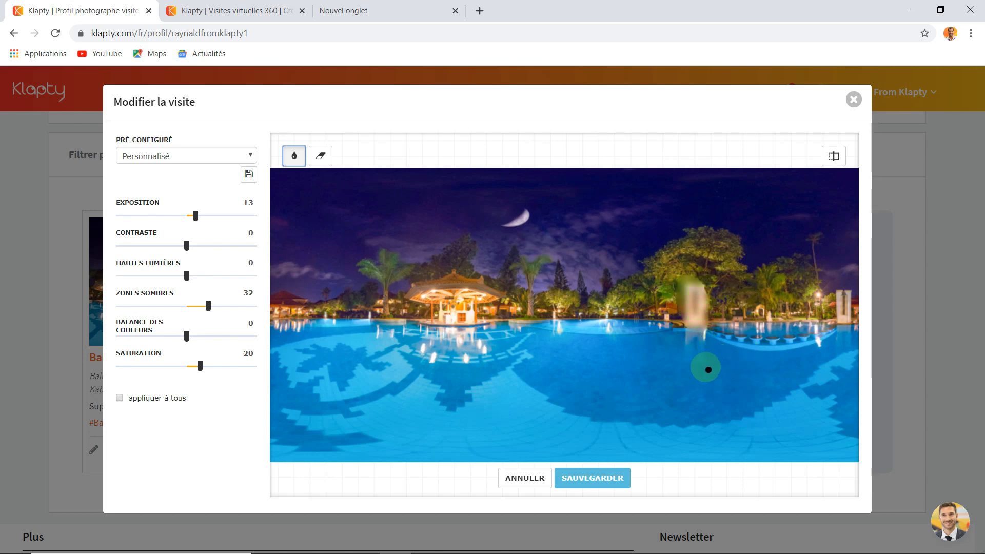
{"action": "left_click", "coordinate": [606, 482]}
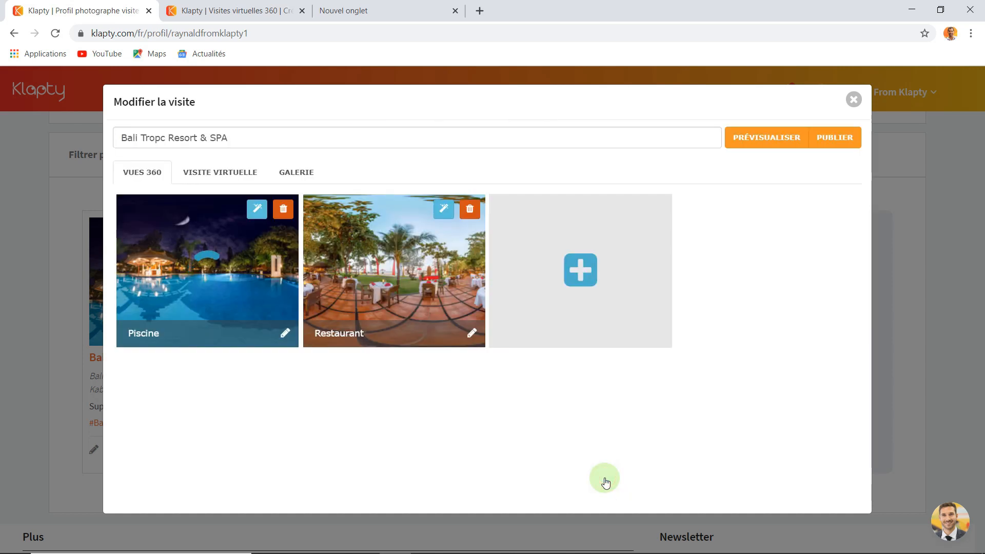
- In the virtual tour editor, place a link hotspot on the Piscine view's lit pavilion and link it to Restaurant
{"action": "left_click", "coordinate": [229, 173]}
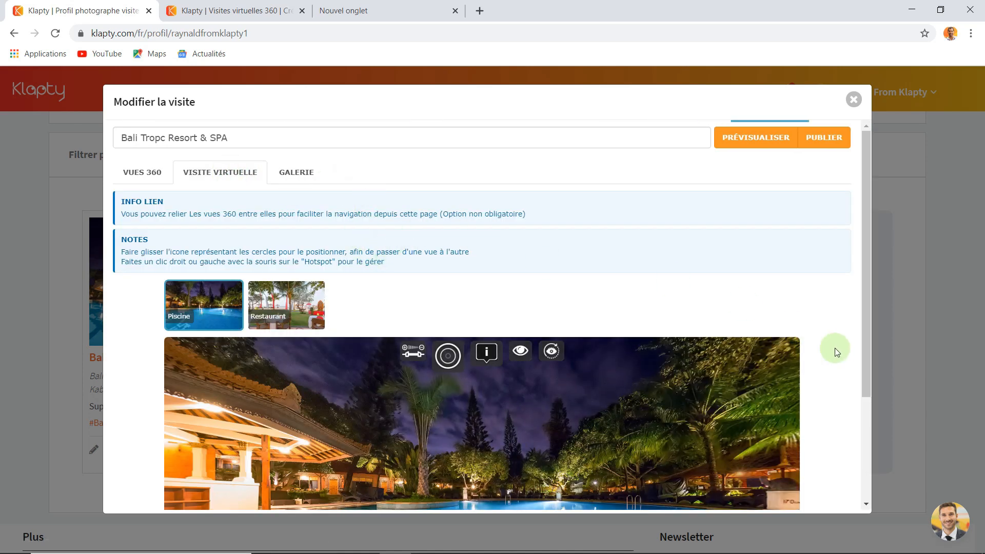
{"action": "scroll", "coordinate": [834, 334], "scroll_direction": "down", "scroll_amount": 3}
{"action": "left_click_drag", "start_coordinate": [375, 392], "coordinate": [540, 354]}
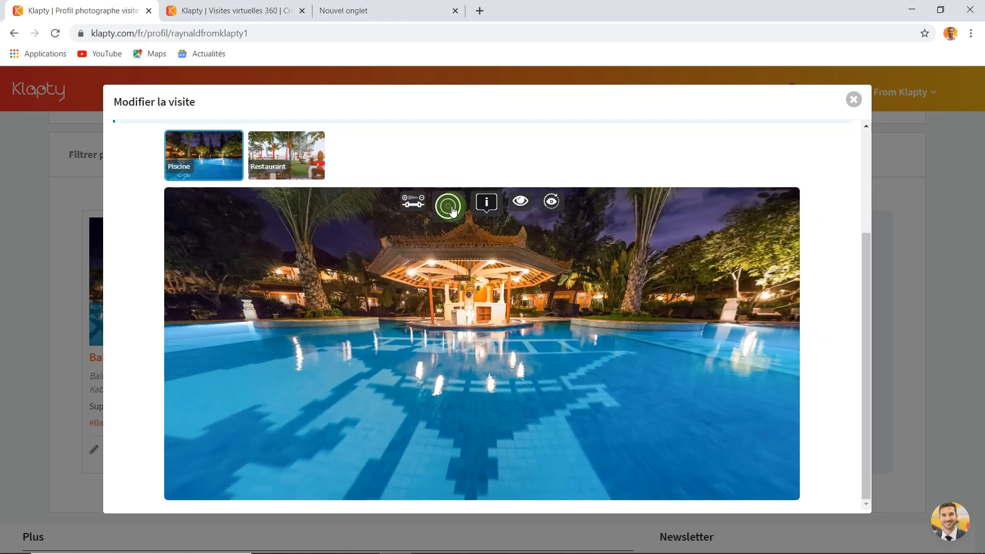
{"action": "left_click_drag", "start_coordinate": [453, 210], "coordinate": [486, 290]}
{"action": "left_click", "coordinate": [520, 290]}
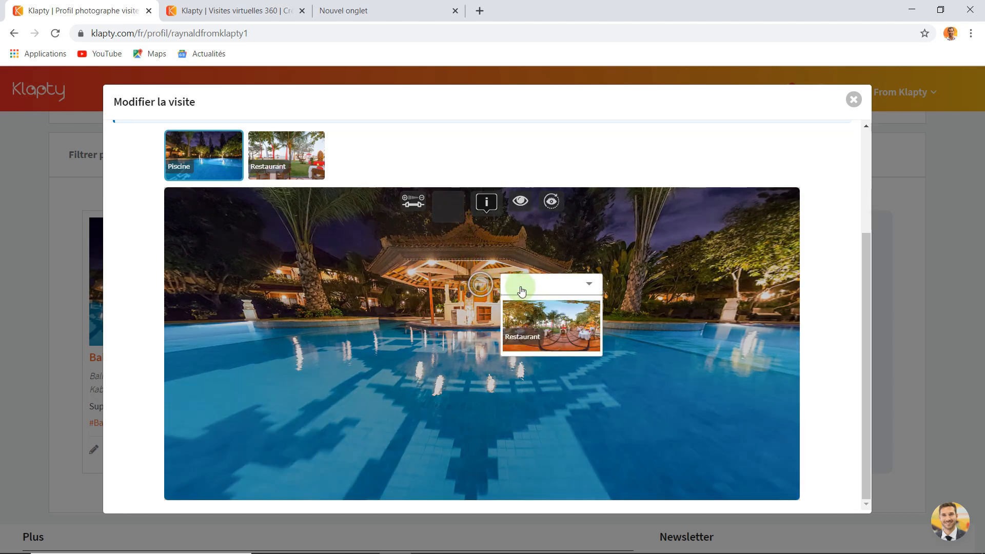
{"action": "left_click", "coordinate": [538, 321]}
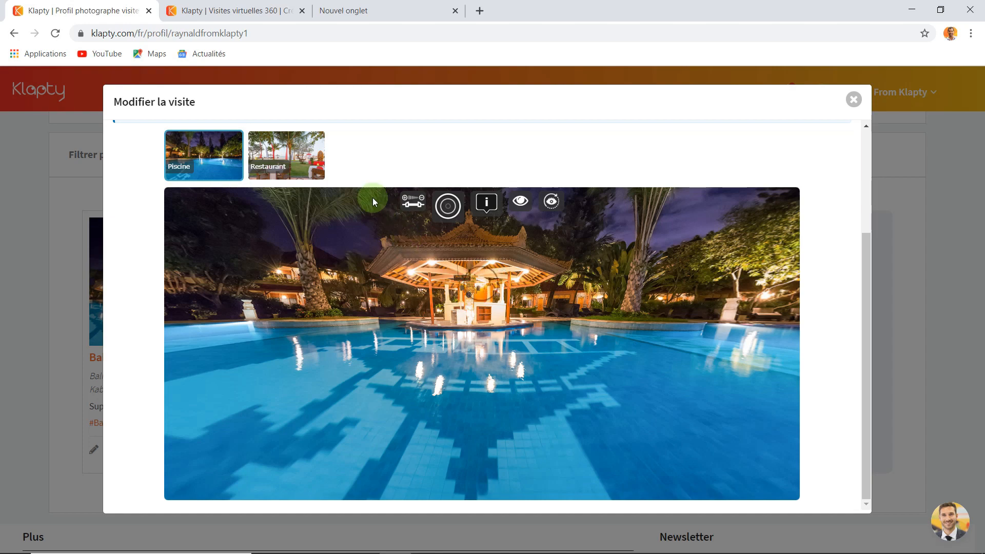
- Turn the Restaurant view toward the terrace trees, place a link hotspot there and link it to Piscine
{"action": "left_click", "coordinate": [291, 150]}
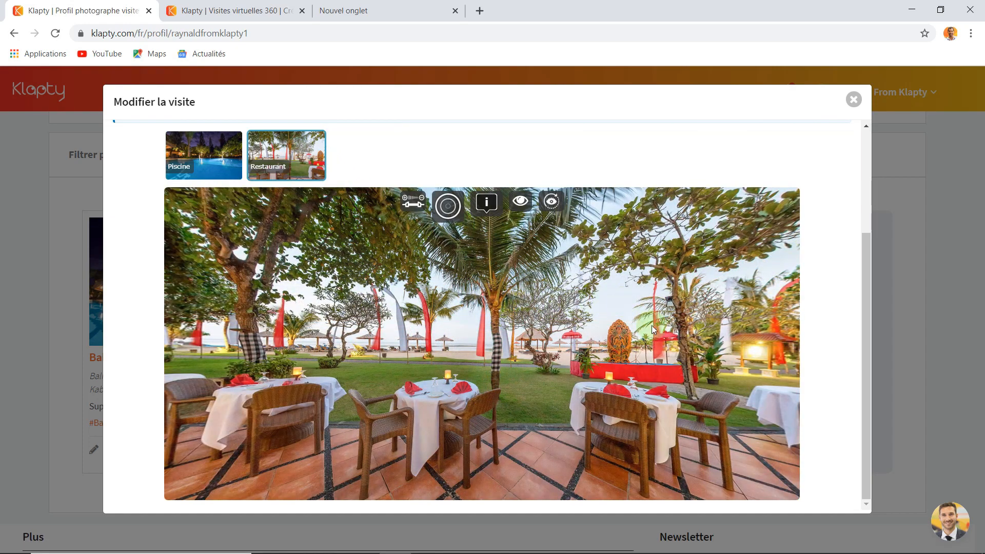
{"action": "left_click_drag", "start_coordinate": [652, 326], "coordinate": [343, 347]}
{"action": "left_click_drag", "start_coordinate": [658, 368], "coordinate": [415, 361]}
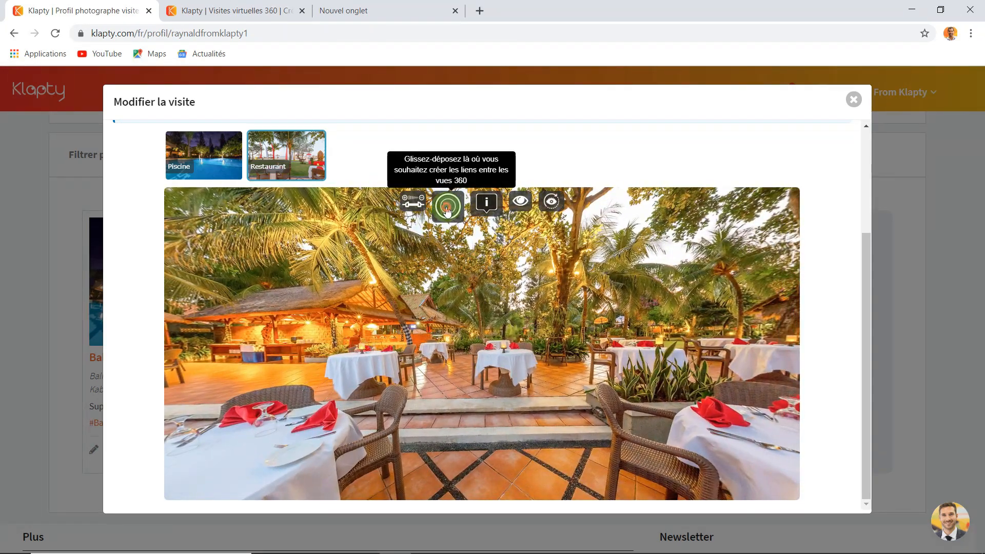
{"action": "left_click_drag", "start_coordinate": [447, 210], "coordinate": [555, 308]}
{"action": "left_click", "coordinate": [557, 306]}
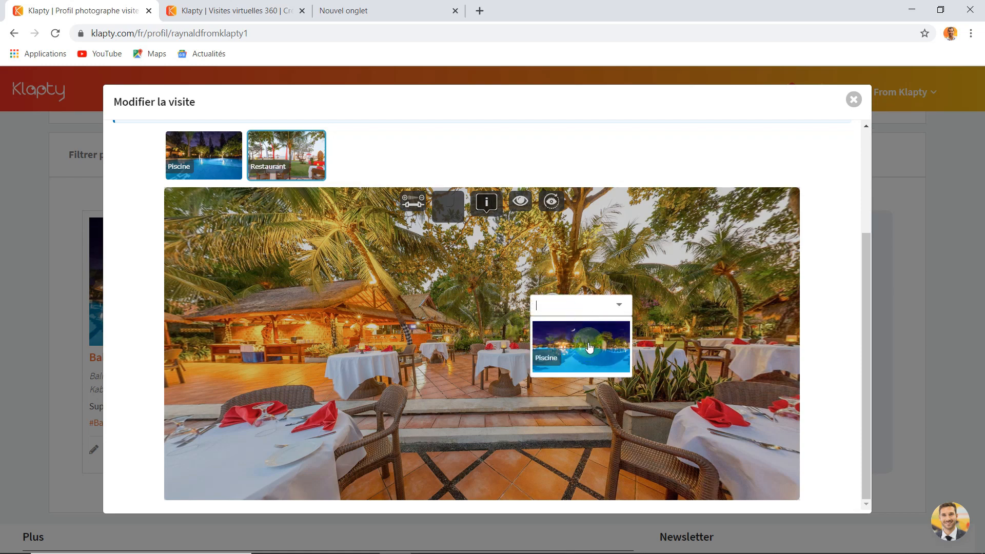
{"action": "left_click", "coordinate": [589, 348]}
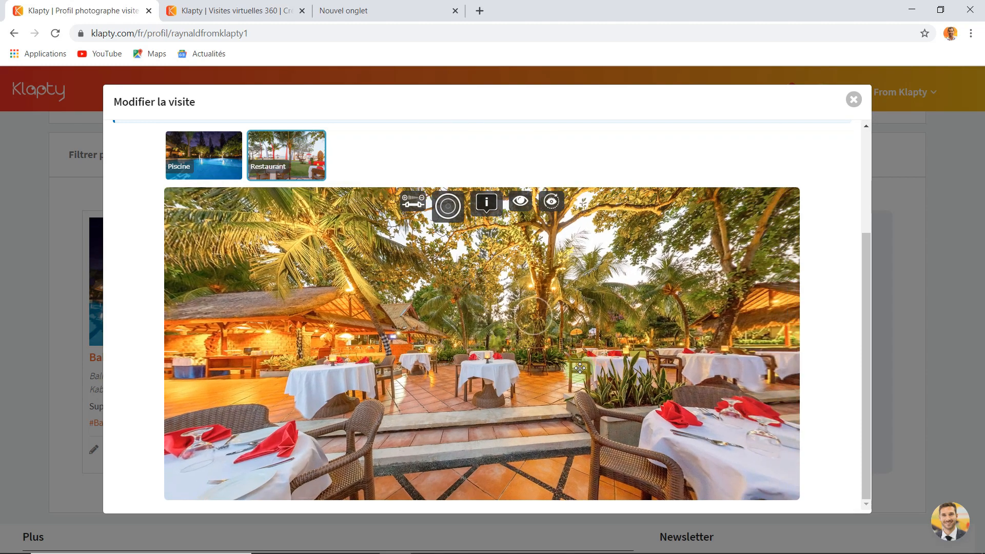
- Place an information point on the thatched building in the Restaurant view and title it "Excellent repas"
{"action": "left_click", "coordinate": [554, 202]}
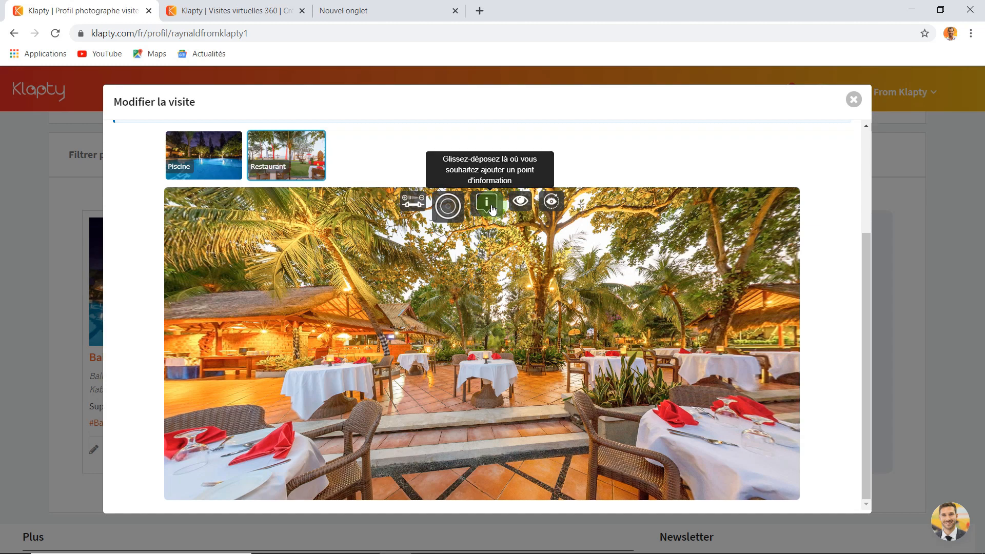
{"action": "left_click_drag", "start_coordinate": [491, 208], "coordinate": [318, 333]}
{"action": "left_click", "coordinate": [222, 136]}
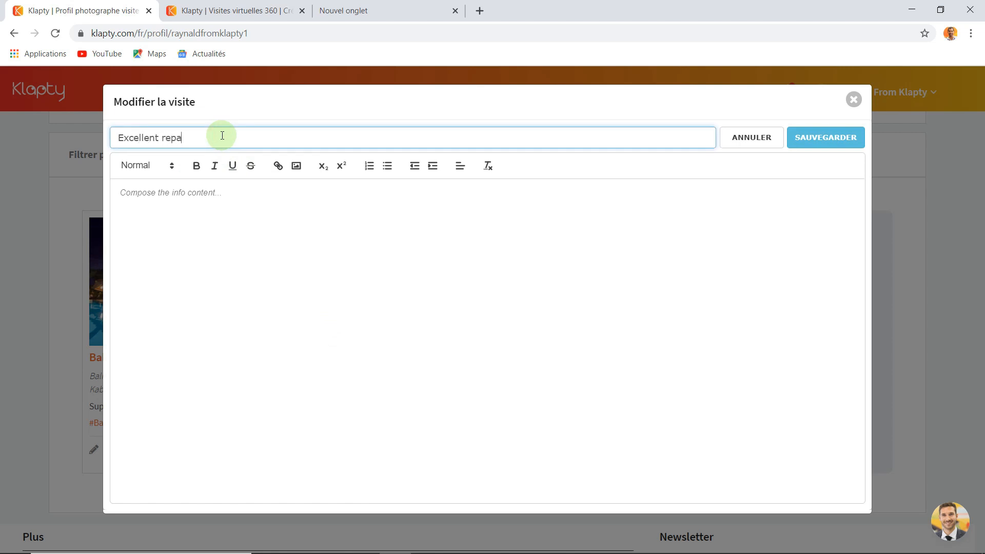
{"action": "left_click", "coordinate": [249, 198]}
{"action": "left_click", "coordinate": [191, 137]}
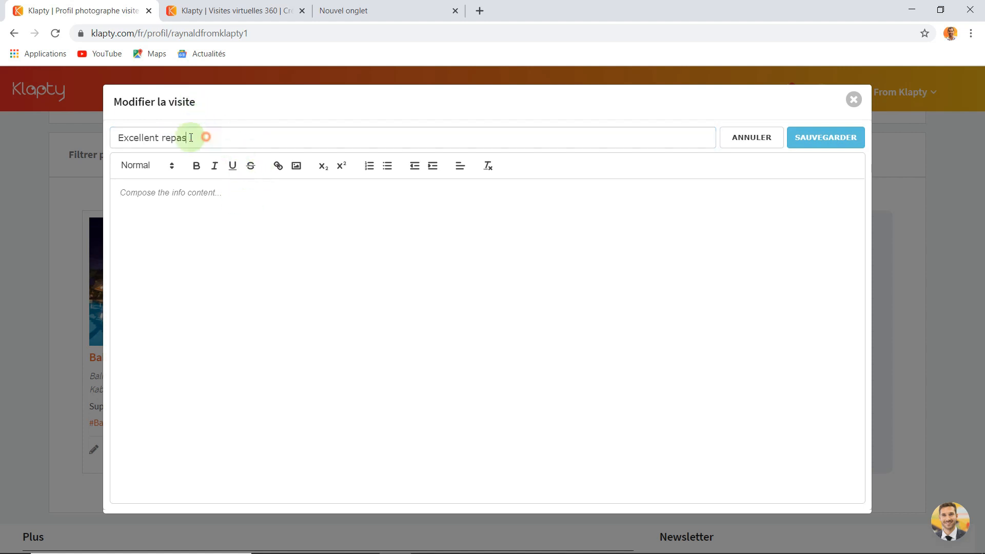
- Fill the information point's content with its title text repeated four times and save it
{"action": "left_click_drag", "start_coordinate": [191, 138], "coordinate": [110, 160]}
{"action": "key", "text": "ctrl+c"}
{"action": "left_click", "coordinate": [204, 206]}
{"action": "key", "text": "ctrl+v"}
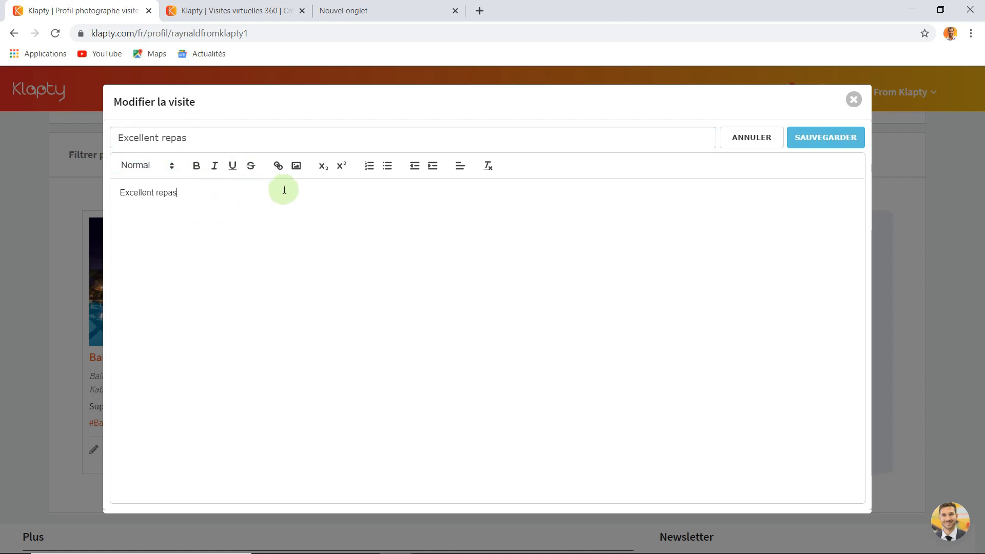
{"action": "key", "text": "ctrl+v"}
{"action": "key", "text": "ctrl+v"}
{"action": "key", "text": "ctrl+v"}
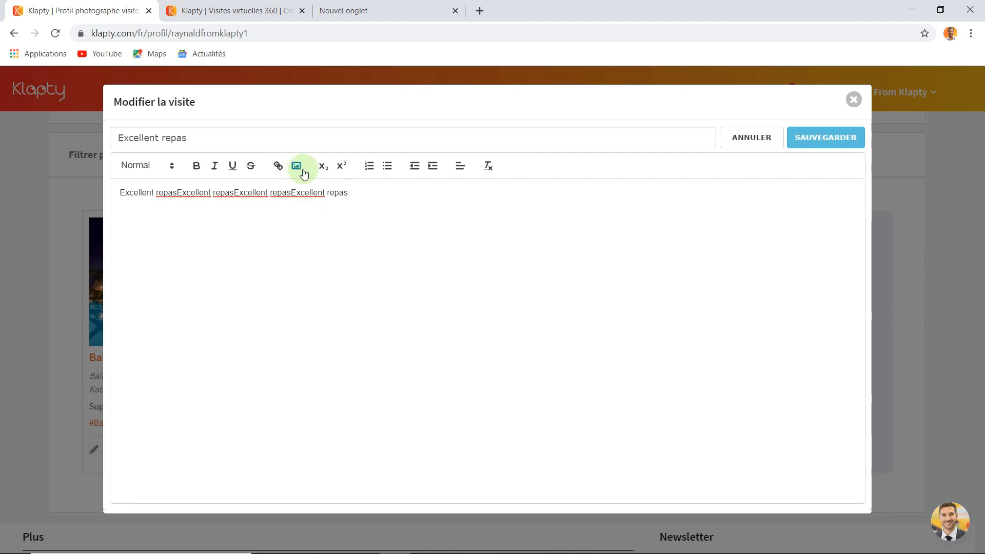
{"action": "left_click", "coordinate": [832, 141]}
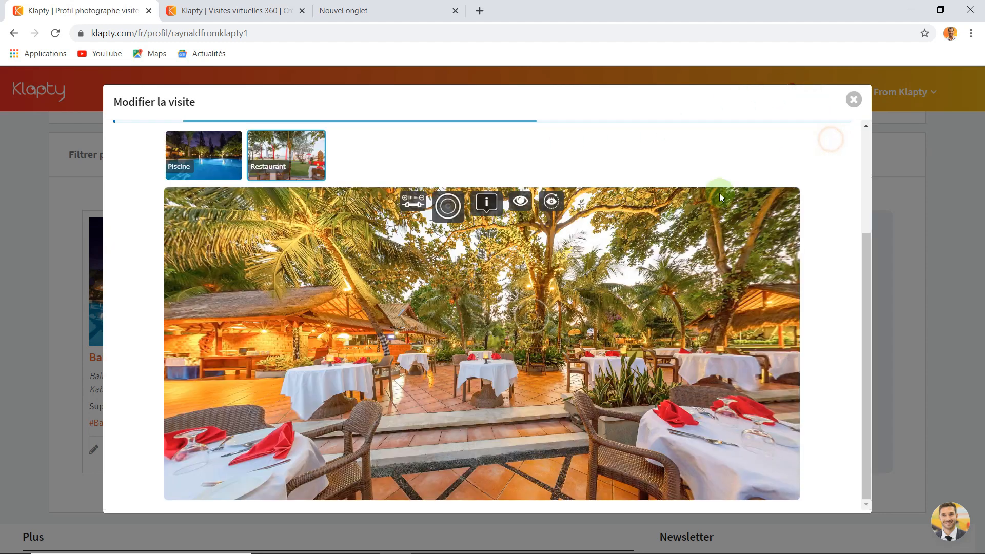
- Raise the lower limit of the zoom range to just under a third of the scale and apply it to all views
{"action": "left_click", "coordinate": [417, 205]}
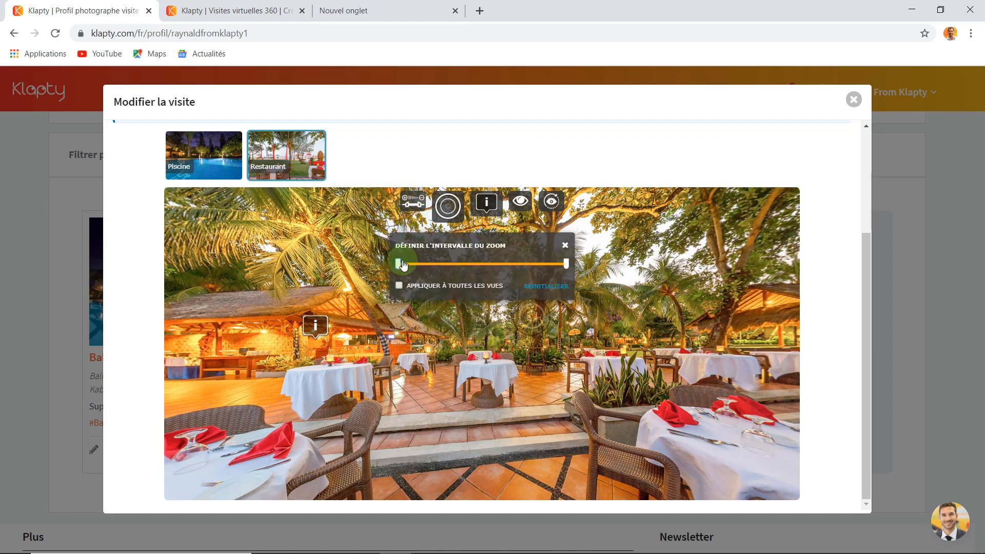
{"action": "left_click_drag", "start_coordinate": [400, 264], "coordinate": [448, 263]}
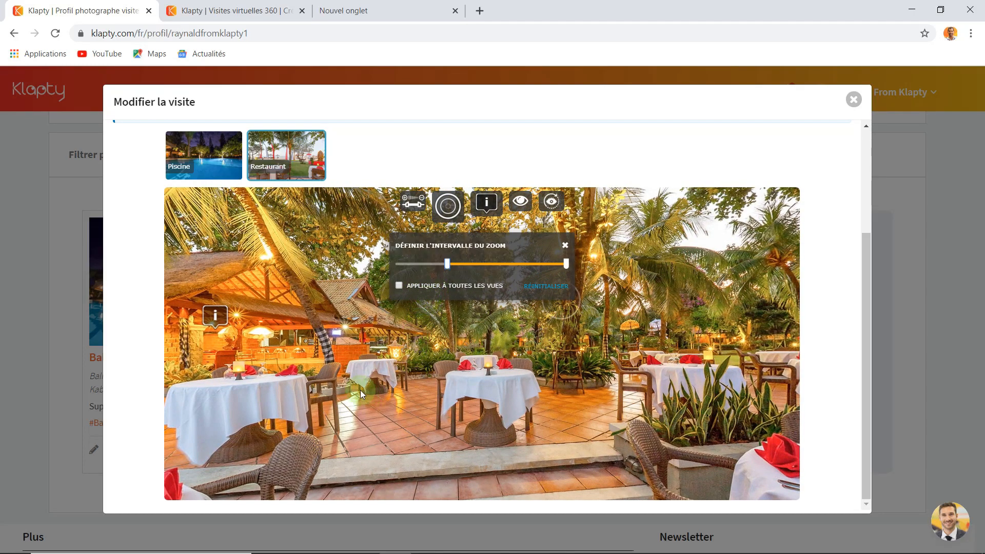
{"action": "left_click", "coordinate": [460, 273]}
{"action": "left_click", "coordinate": [398, 285]}
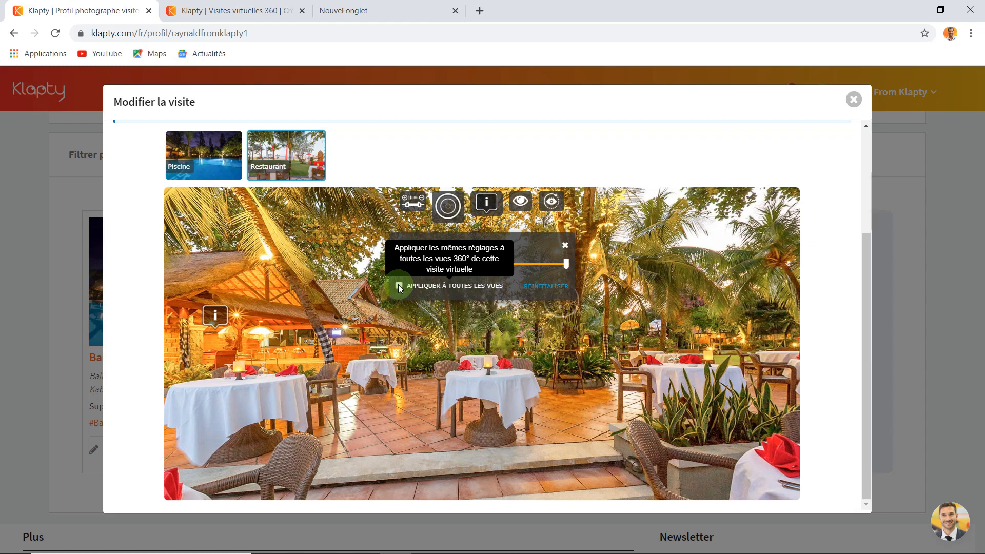
{"action": "left_click", "coordinate": [398, 285]}
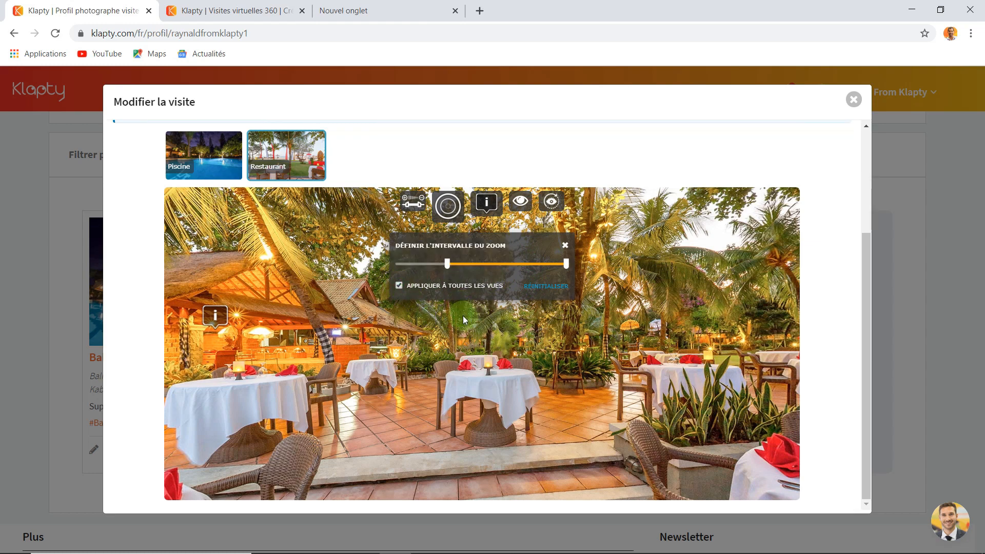
{"action": "left_click", "coordinate": [567, 247]}
{"action": "left_click_drag", "start_coordinate": [570, 403], "coordinate": [479, 333]}
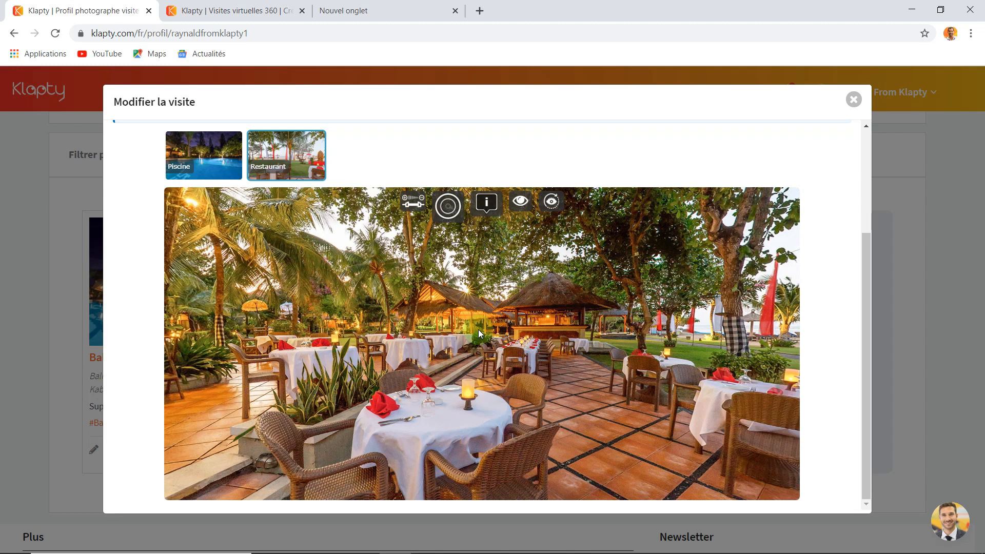
- Save the current viewing angle for the Restaurant view, and turn the Piscine view to face the pool bar and save that angle
{"action": "left_click", "coordinate": [520, 200]}
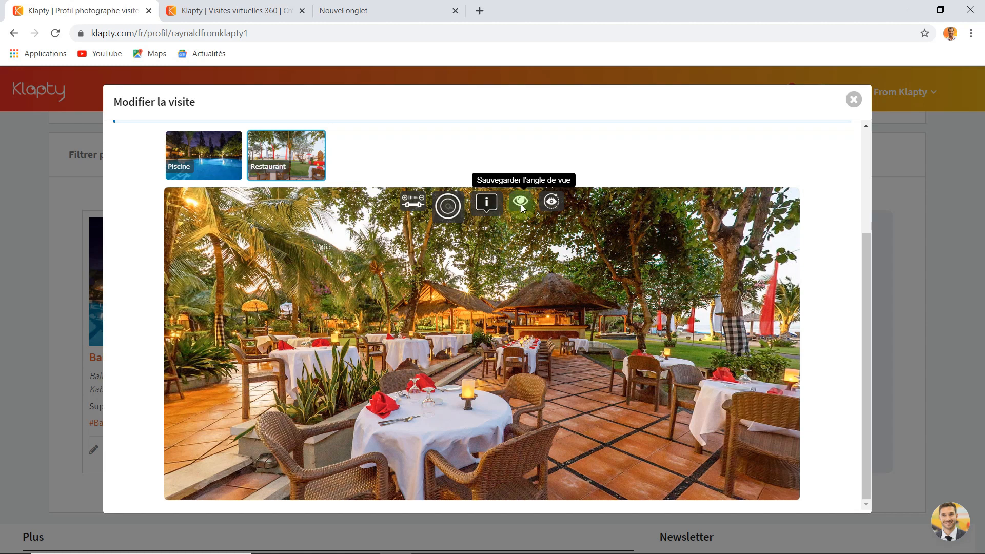
{"action": "left_click", "coordinate": [521, 202]}
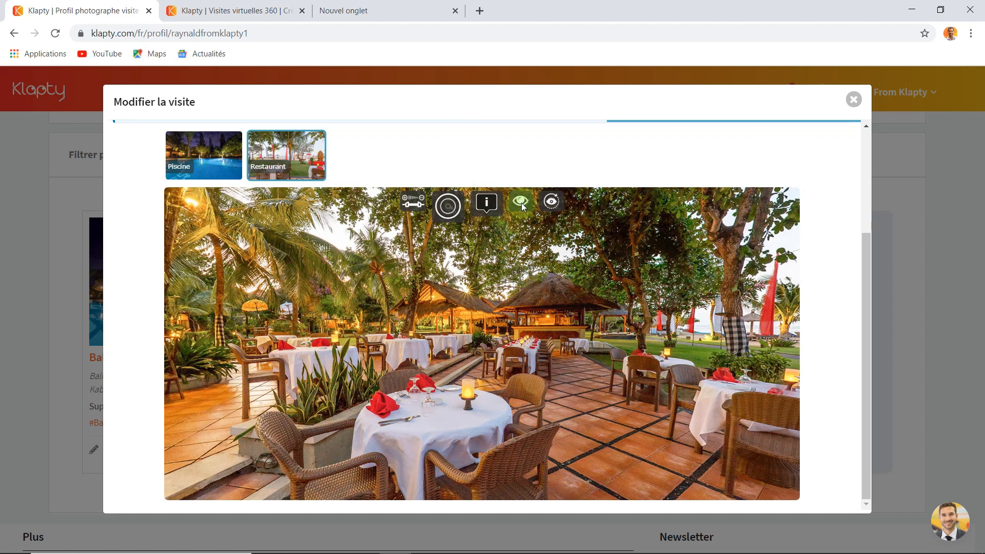
{"action": "left_click", "coordinate": [217, 163]}
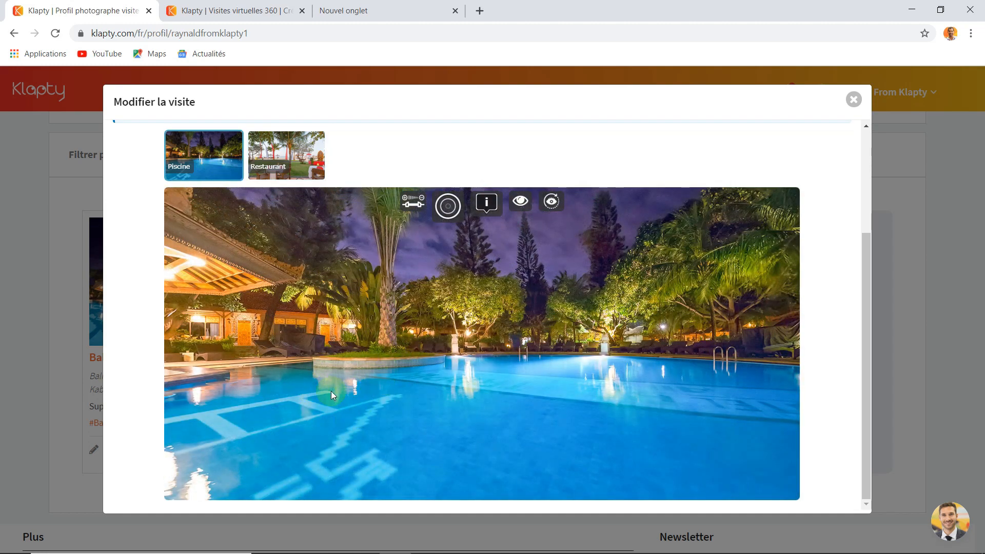
{"action": "left_click_drag", "start_coordinate": [272, 378], "coordinate": [584, 378]}
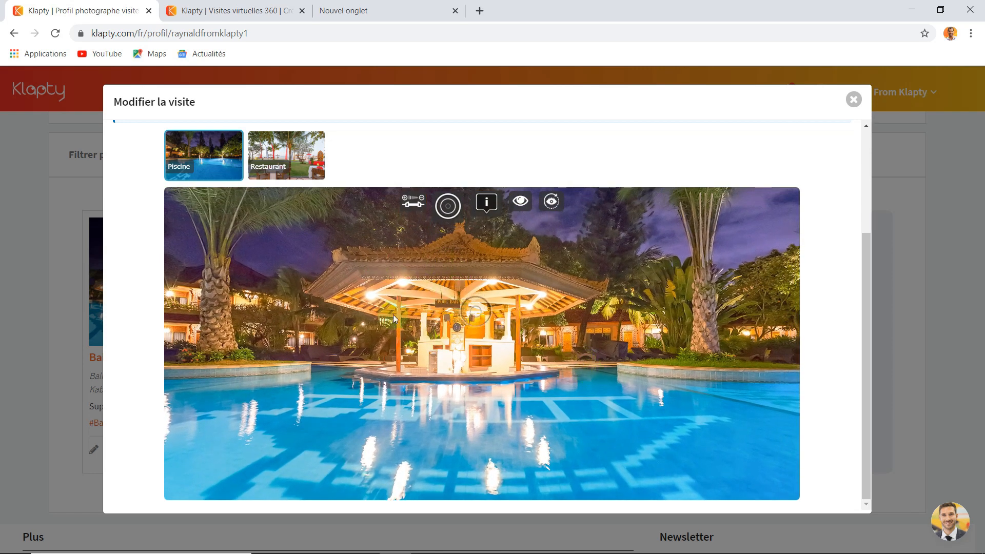
{"action": "left_click", "coordinate": [518, 202]}
- Add the picture photo demo.jpg from the Panoramas 360 Vues 360 folder to the tour's gallery
{"action": "scroll", "coordinate": [820, 224], "scroll_direction": "up", "scroll_amount": 3}
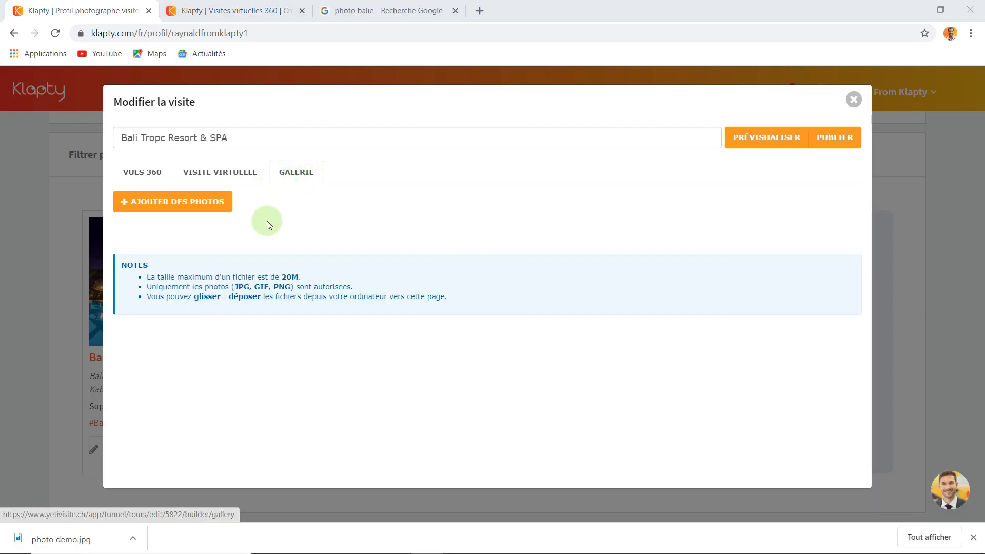
{"action": "left_click", "coordinate": [198, 206]}
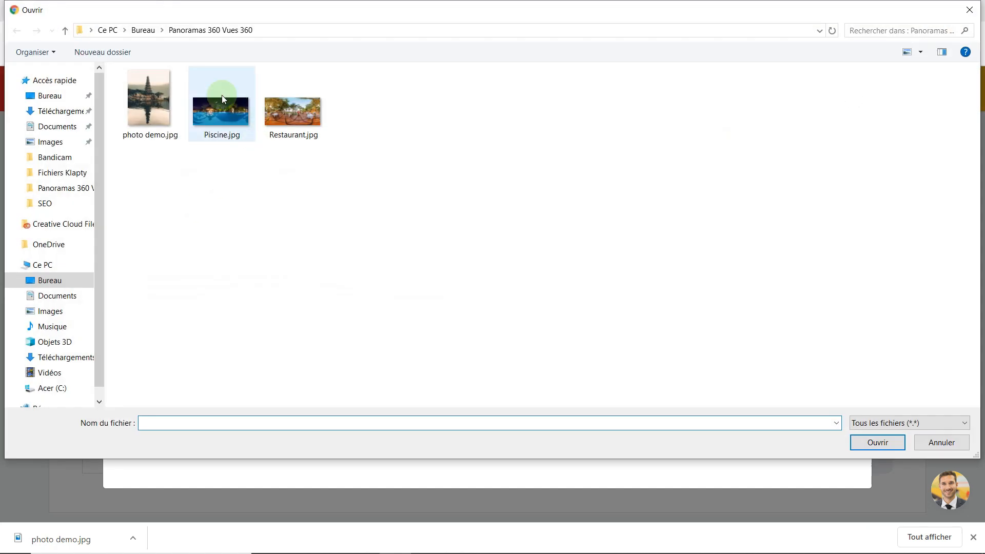
{"action": "left_click", "coordinate": [156, 113]}
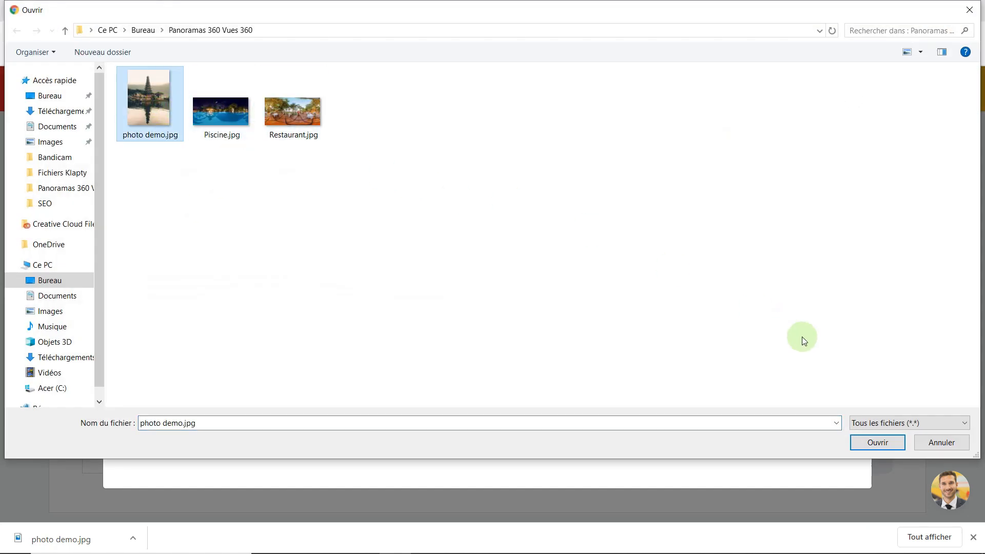
{"action": "left_click", "coordinate": [876, 442]}
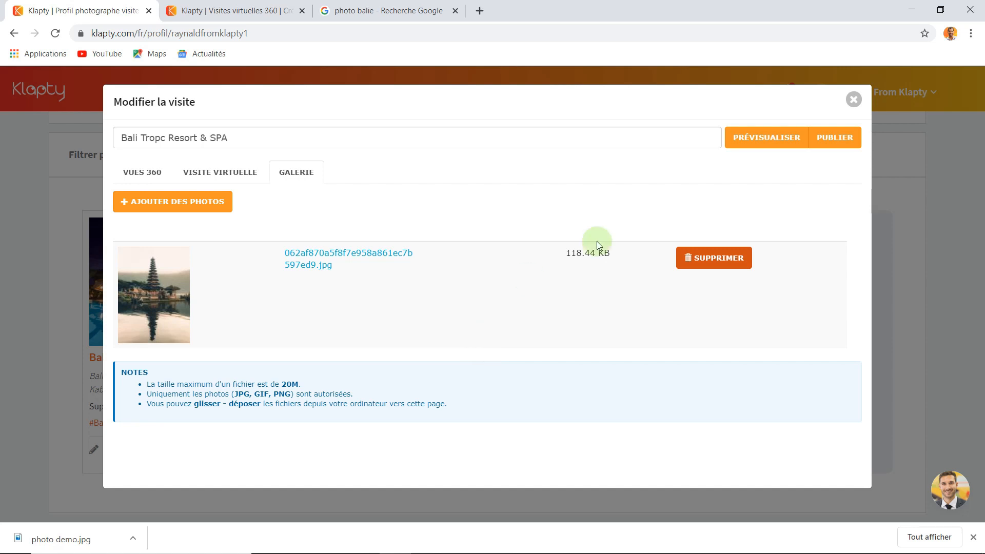
- Publish the Bali Tropc Resort & SPA tour and open its public page
{"action": "left_click", "coordinate": [830, 141]}
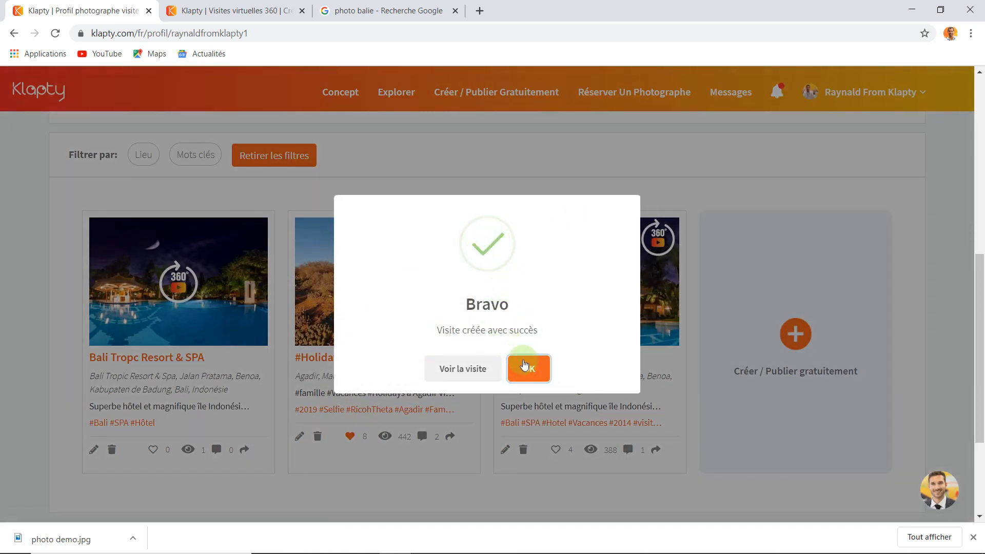
{"action": "left_click", "coordinate": [475, 375]}
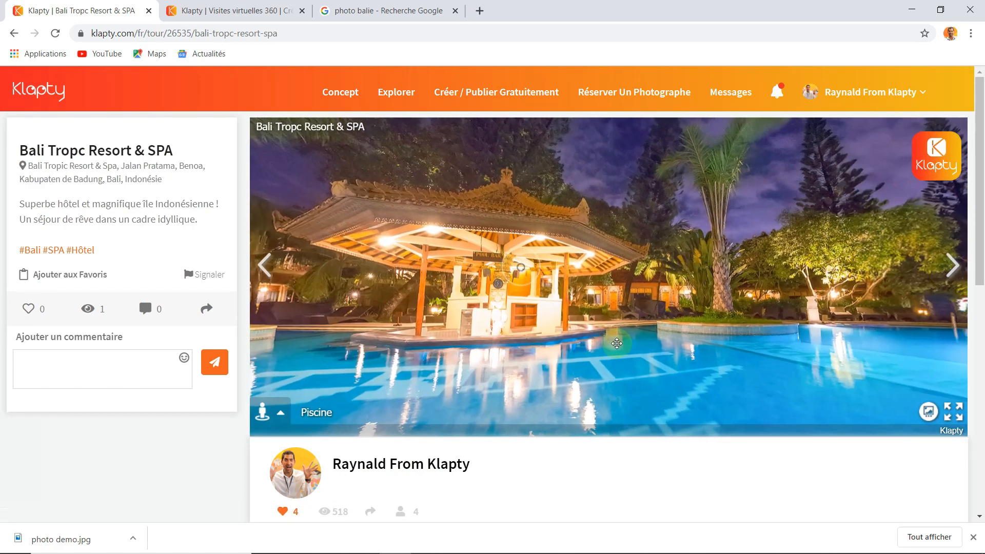
- Show the published tour full screen and follow the link hotspot at the pool bar to the Restaurant view
{"action": "left_click_drag", "start_coordinate": [617, 338], "coordinate": [697, 315]}
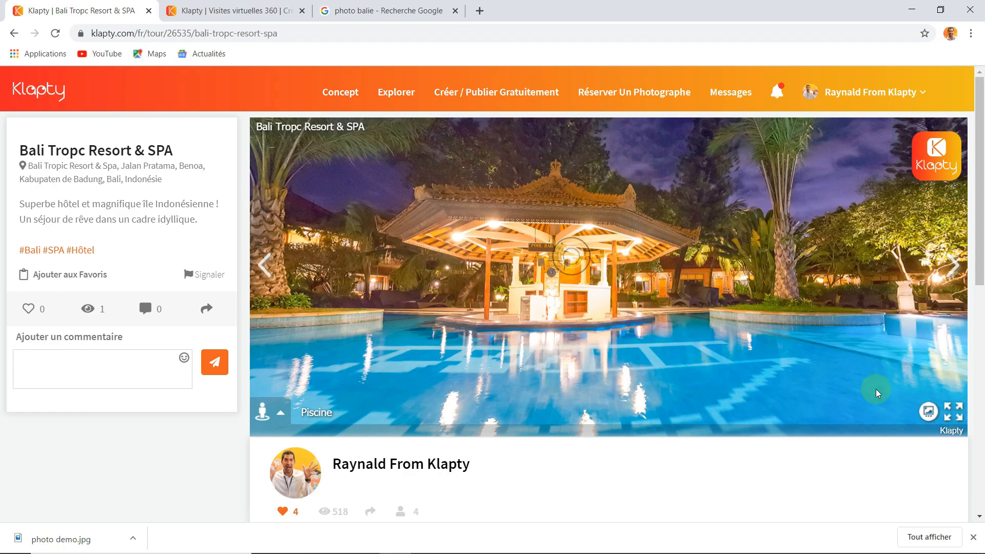
{"action": "left_click", "coordinate": [959, 411]}
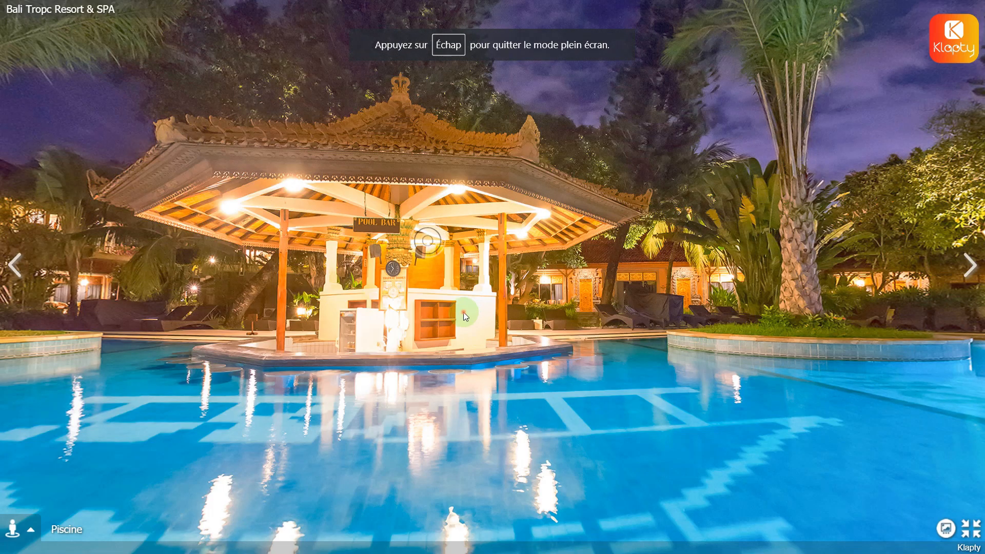
{"action": "left_click_drag", "start_coordinate": [549, 420], "coordinate": [563, 266]}
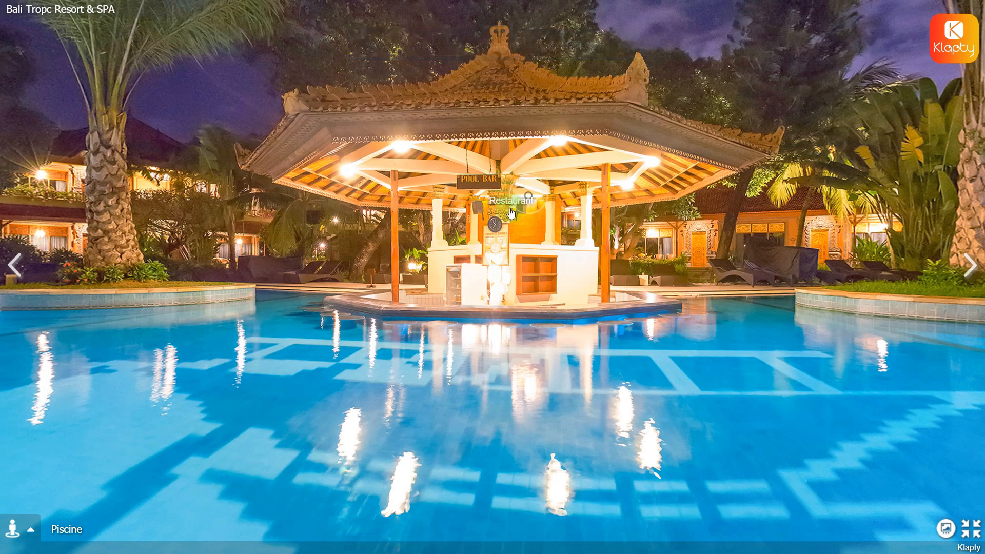
{"action": "left_click", "coordinate": [536, 189]}
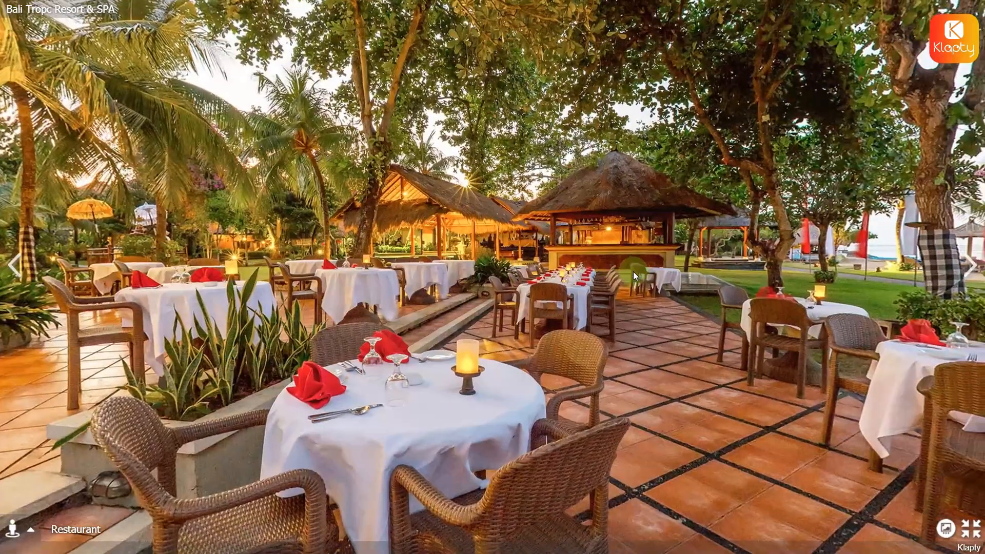
- Turn the Restaurant view toward the thatched building and open the "Excellent repas" information point
{"action": "left_click", "coordinate": [238, 339]}
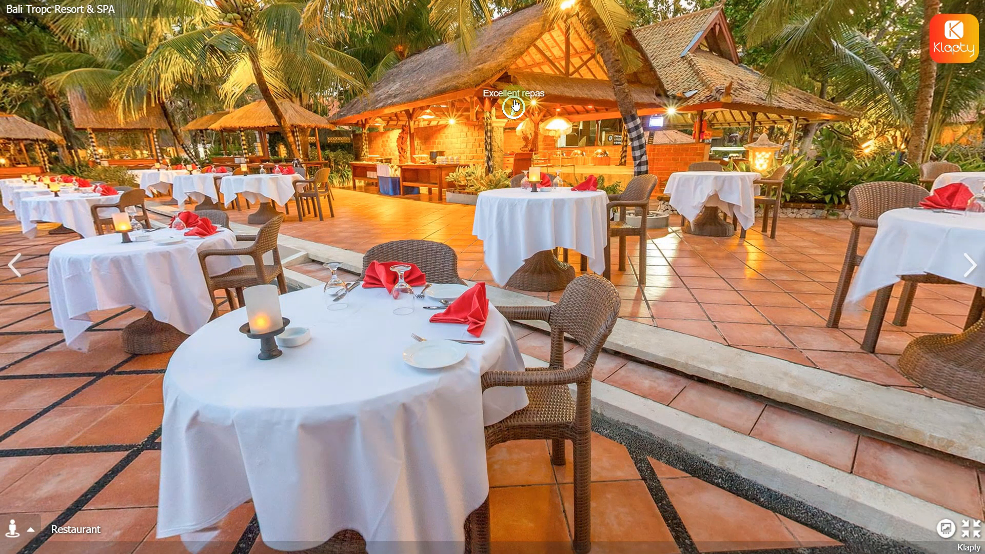
{"action": "left_click", "coordinate": [513, 107]}
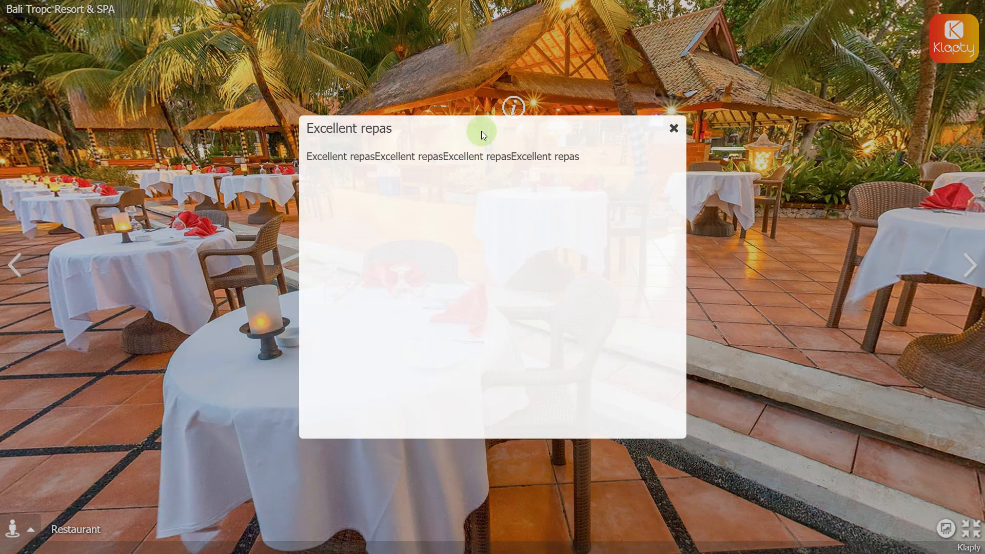